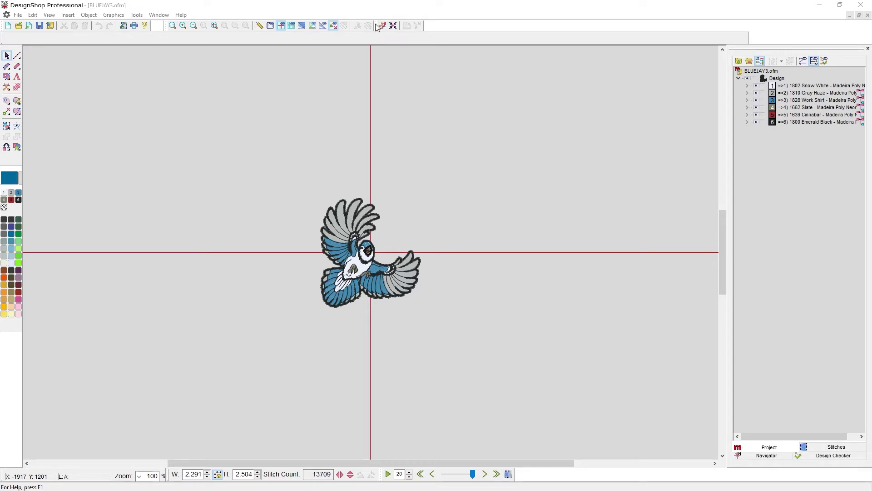
Float the small toolbar over the canvas, re-dock it, then pull it out floating again.
drag(377, 27, 206, 174)
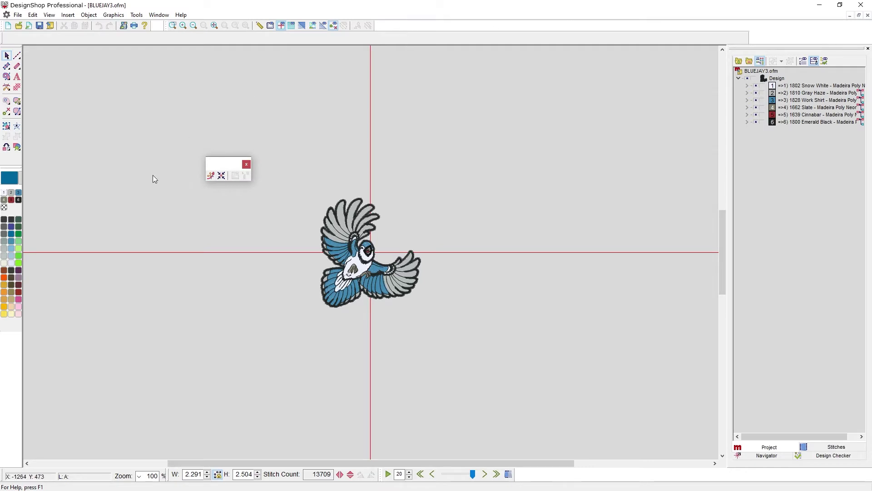
drag(223, 166, 543, 125)
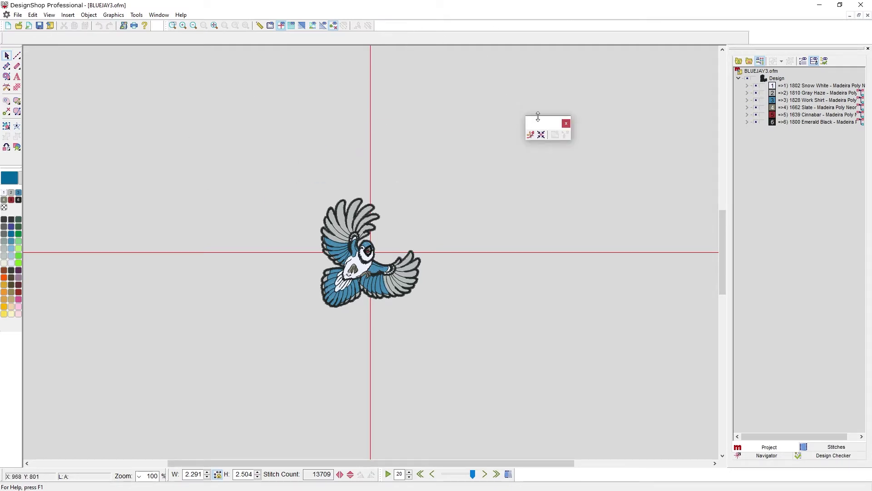
double_click(548, 126)
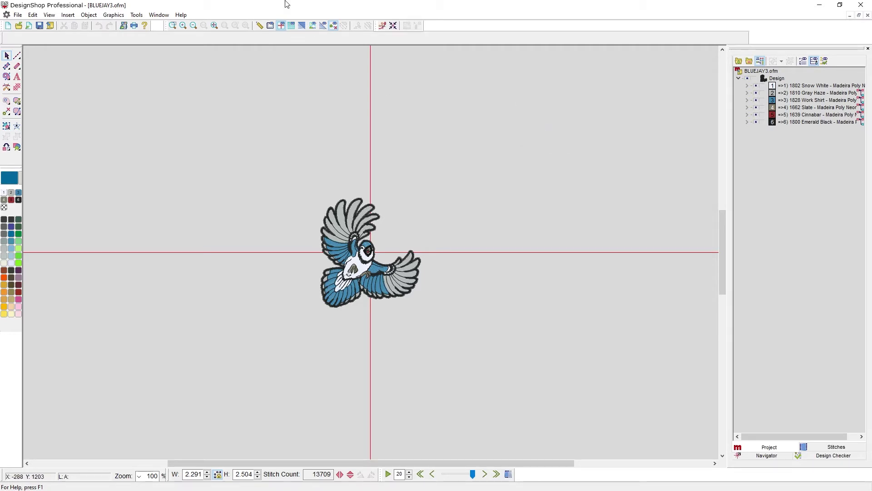
drag(376, 28, 195, 254)
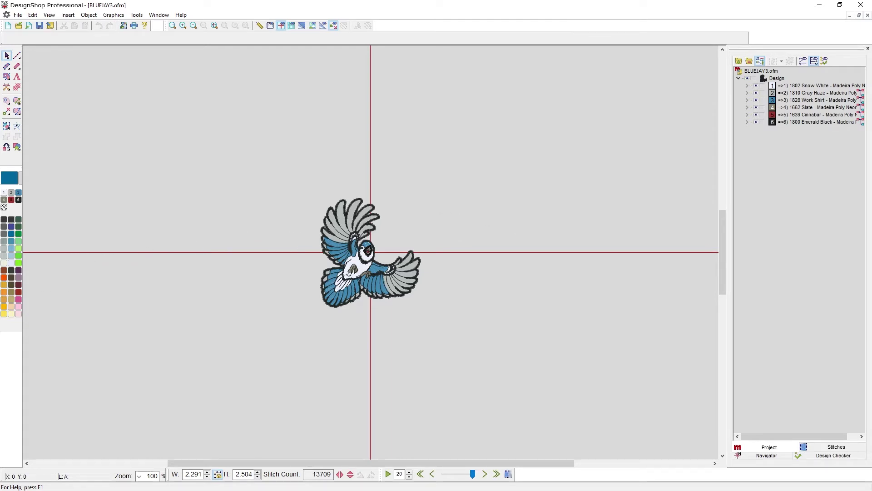
Dock the small toolbar back on the top row, and float, reshape and close the zoom/view toolbar.
drag(137, 235, 553, 84)
drag(404, 37, 395, 25)
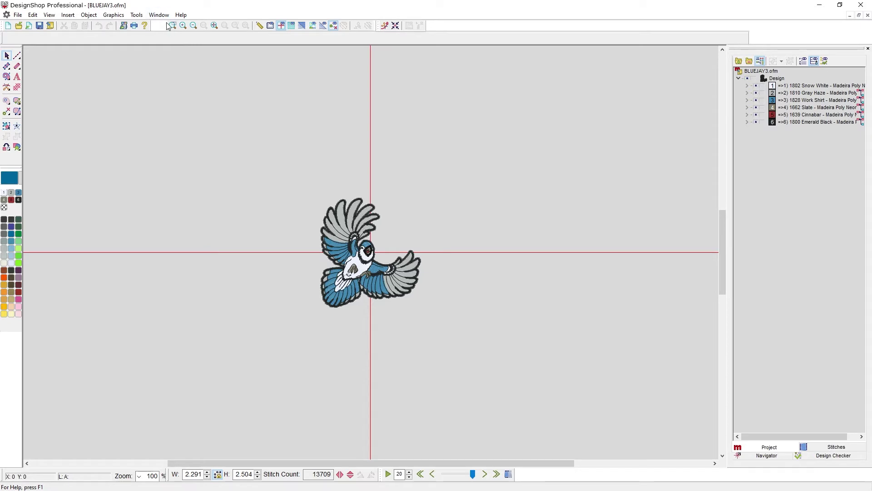
drag(168, 29, 151, 150)
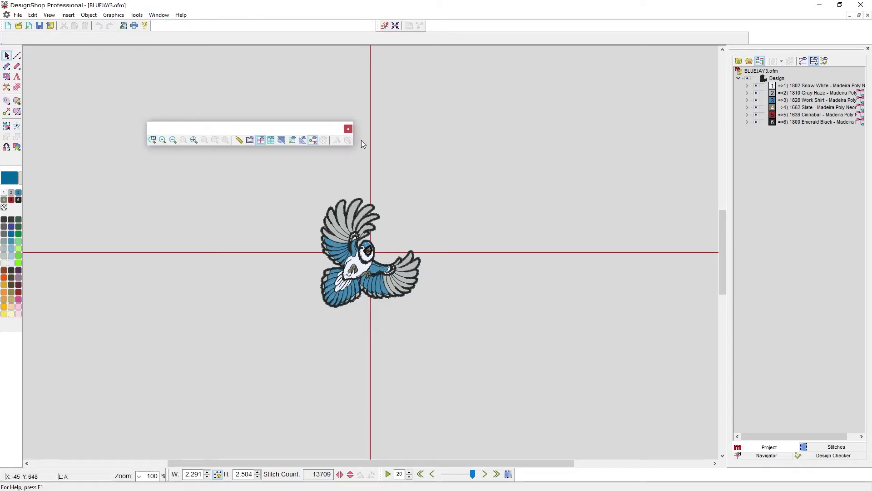
drag(354, 140, 216, 158)
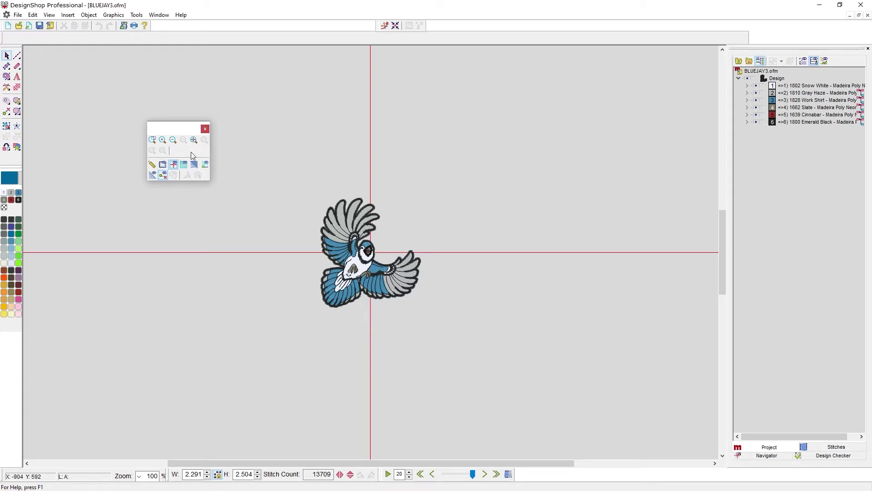
click(205, 129)
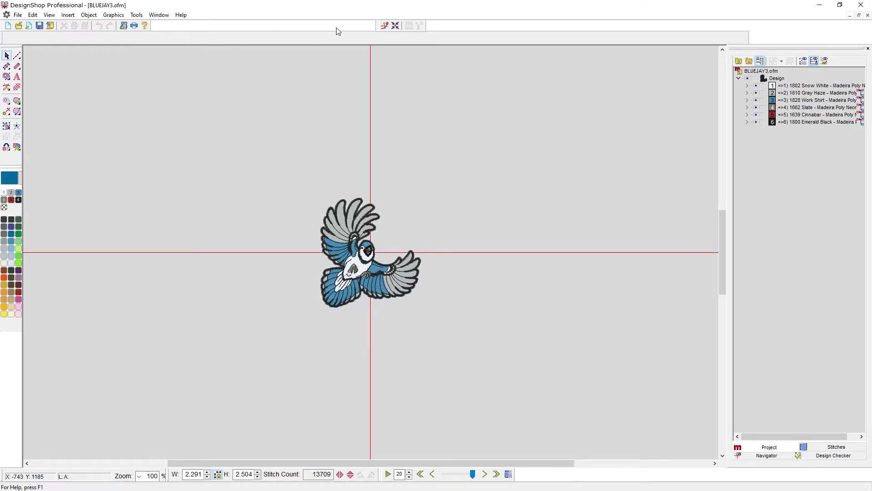
Turn the View Bar back on from the toolbar list and dock it among the toolbars.
right_click(273, 26)
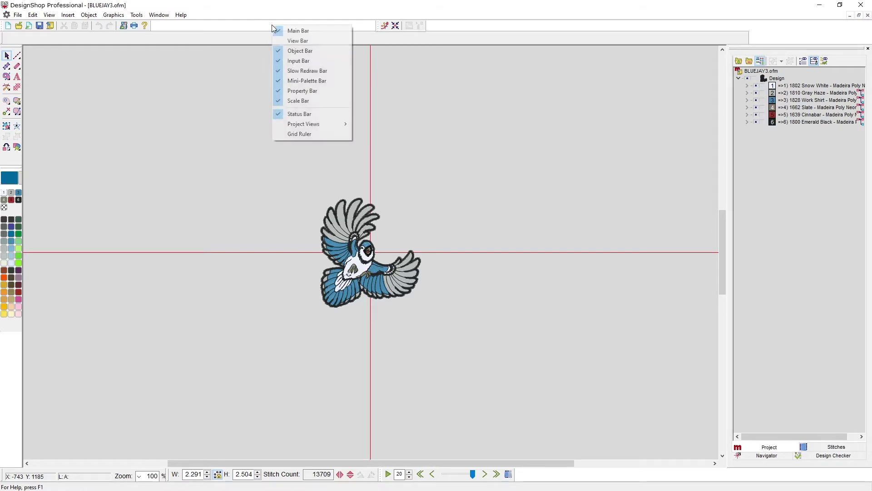
click(304, 41)
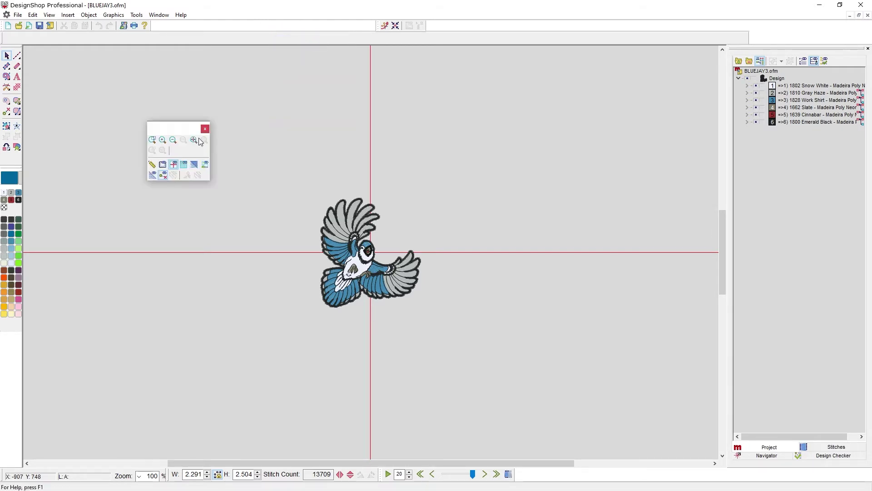
double_click(173, 134)
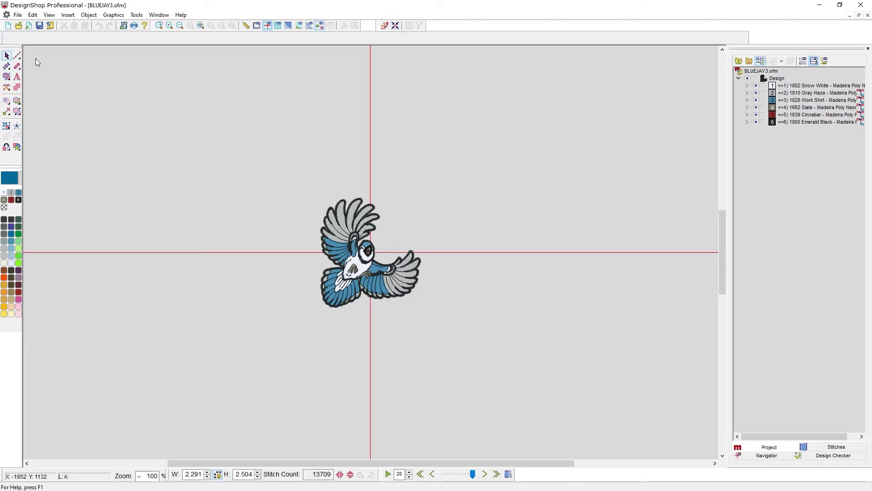
drag(13, 51, 3, 146)
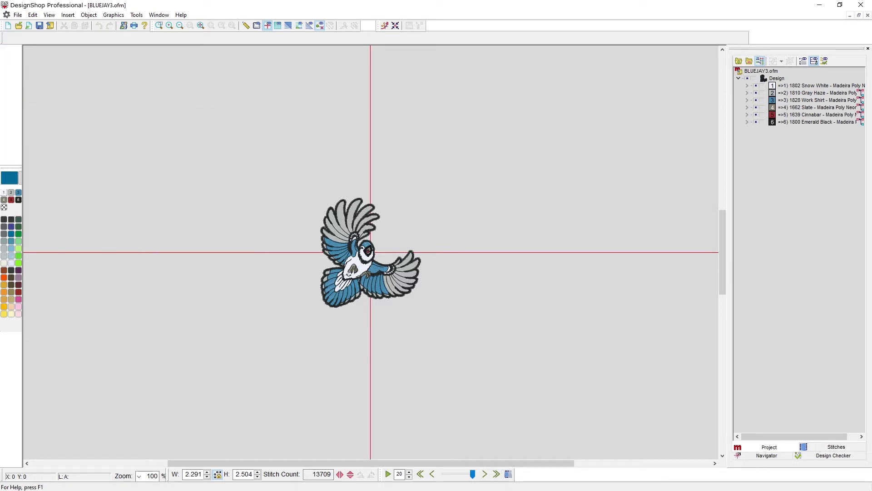
drag(114, 164, 175, 149)
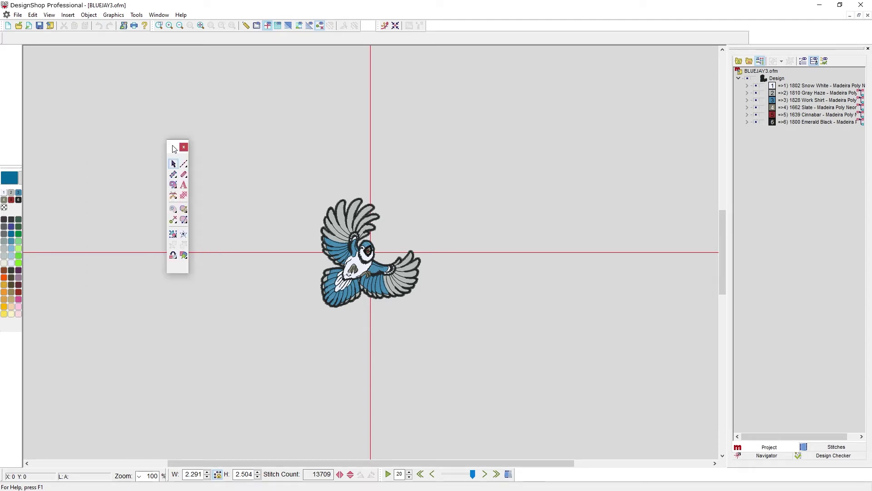
click(183, 148)
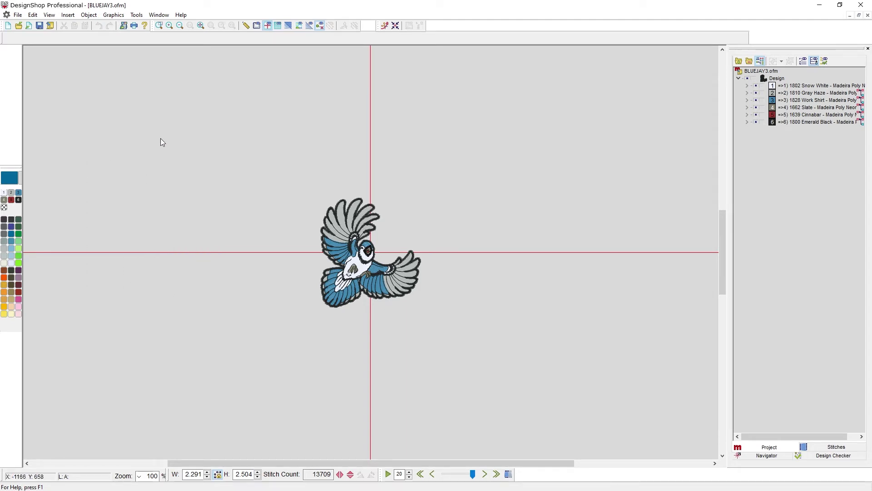
right_click(14, 100)
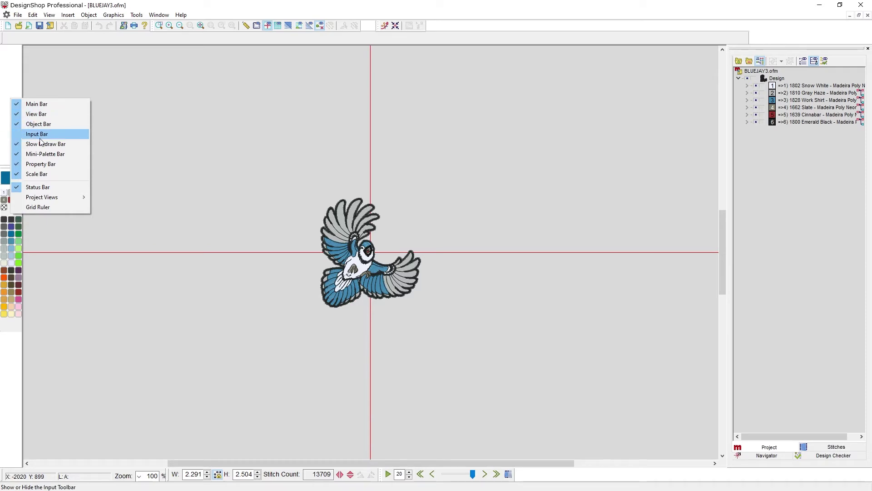
right_click(152, 30)
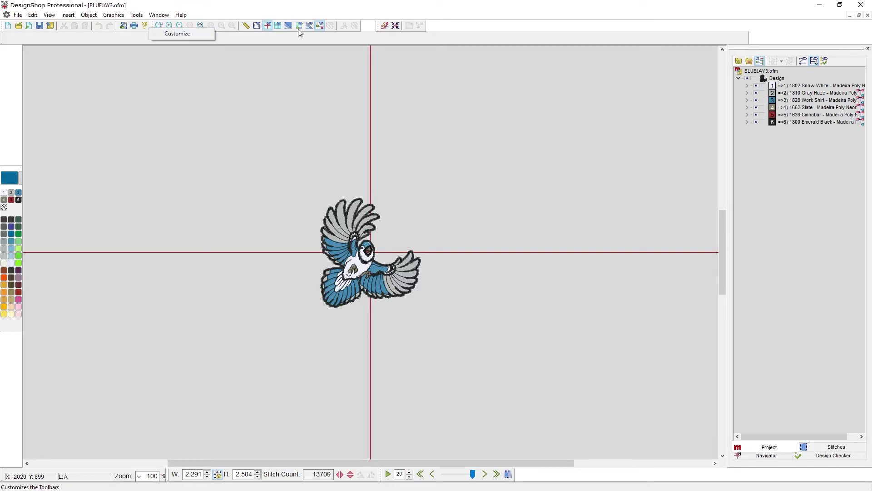
right_click(367, 24)
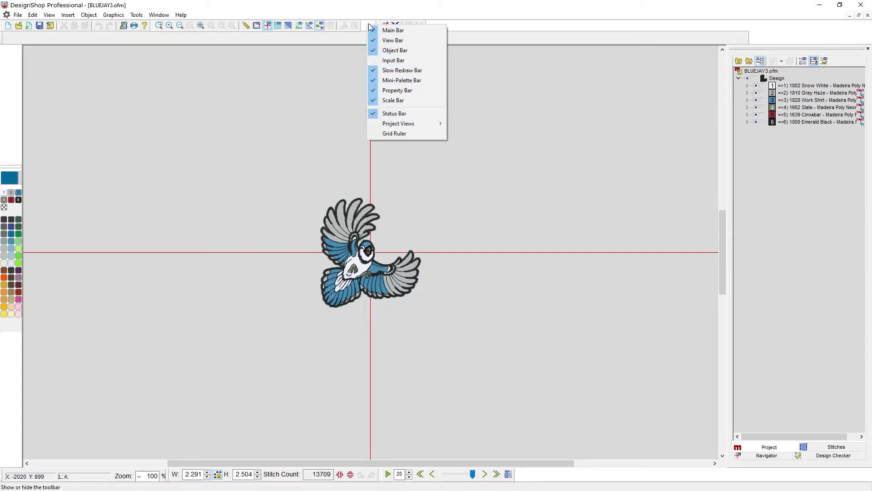
click(49, 17)
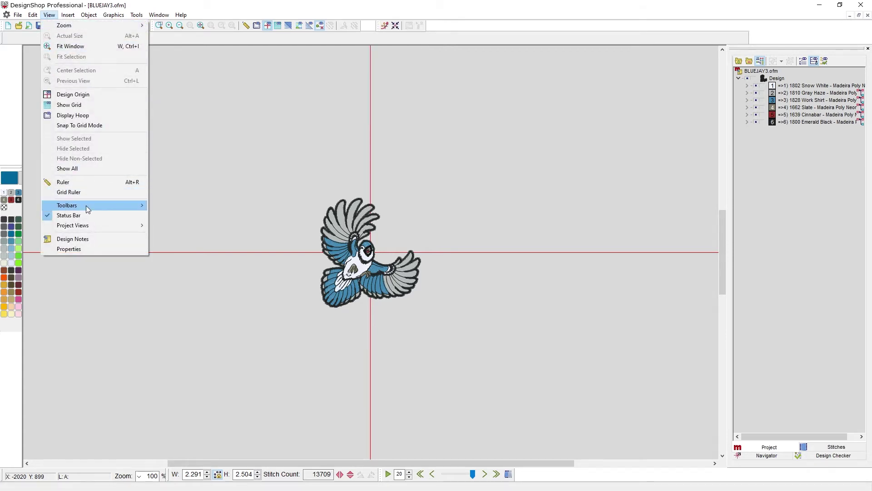
mouse_move(88, 209)
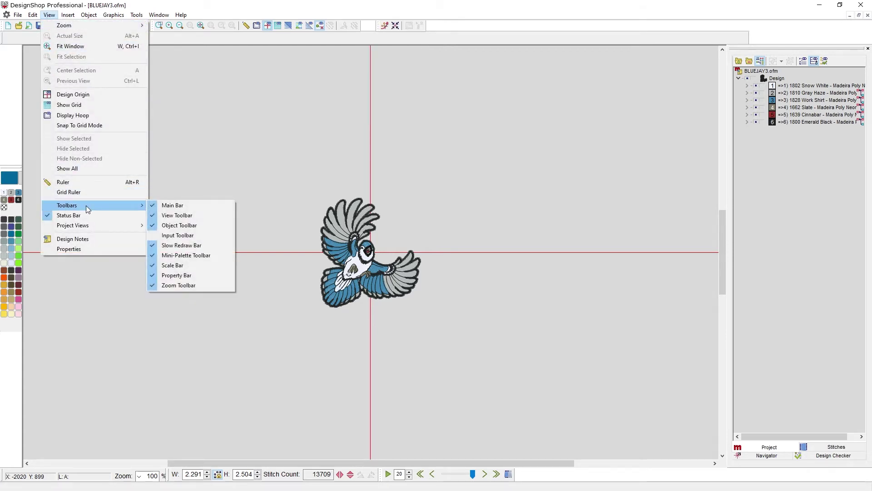
click(180, 236)
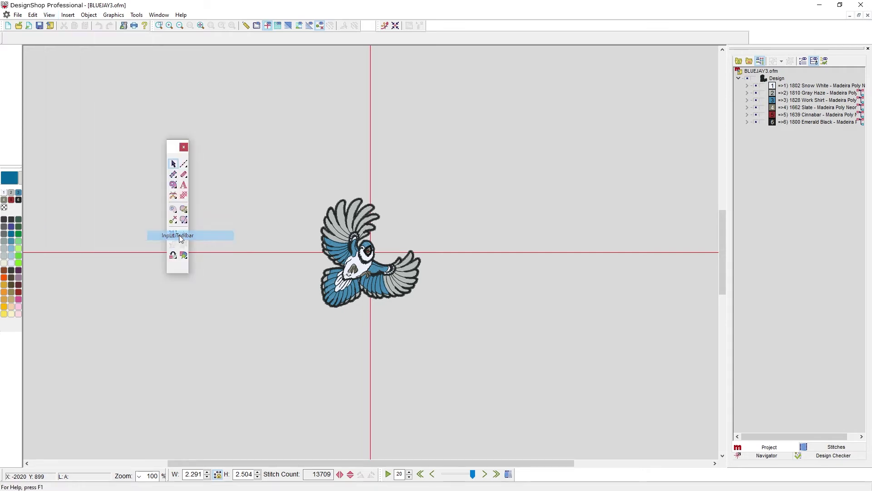
double_click(175, 148)
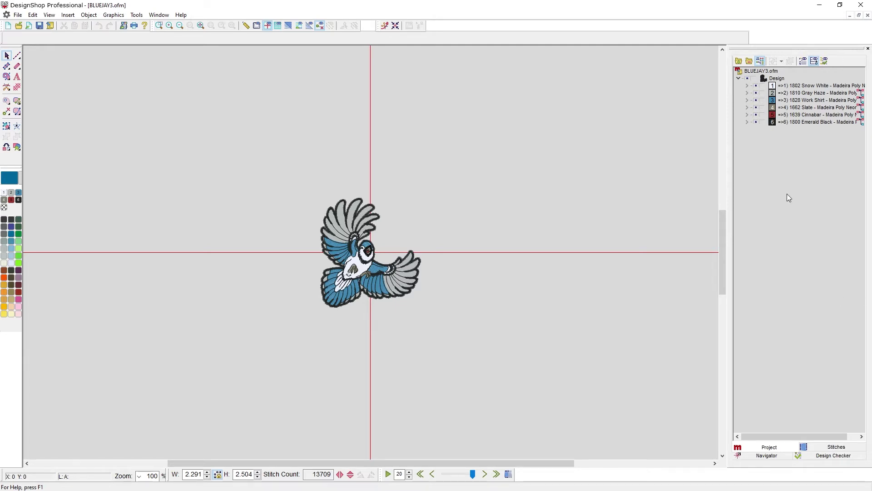
drag(784, 51, 142, 116)
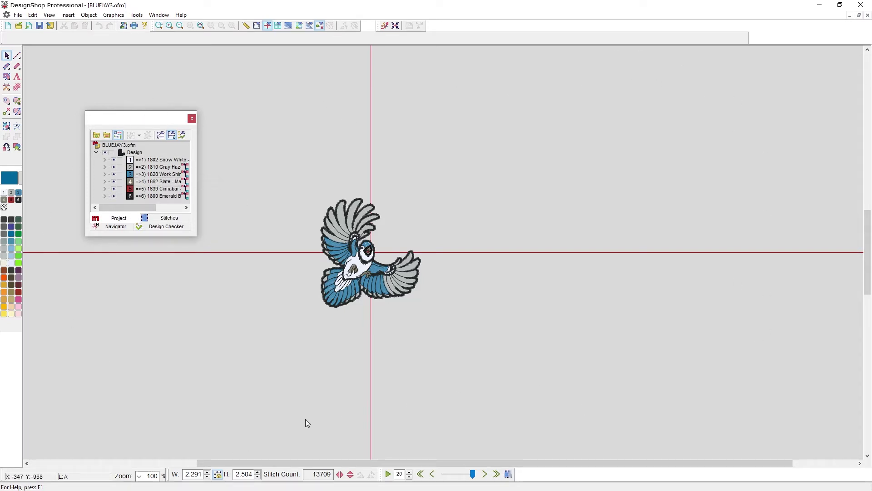
double_click(132, 122)
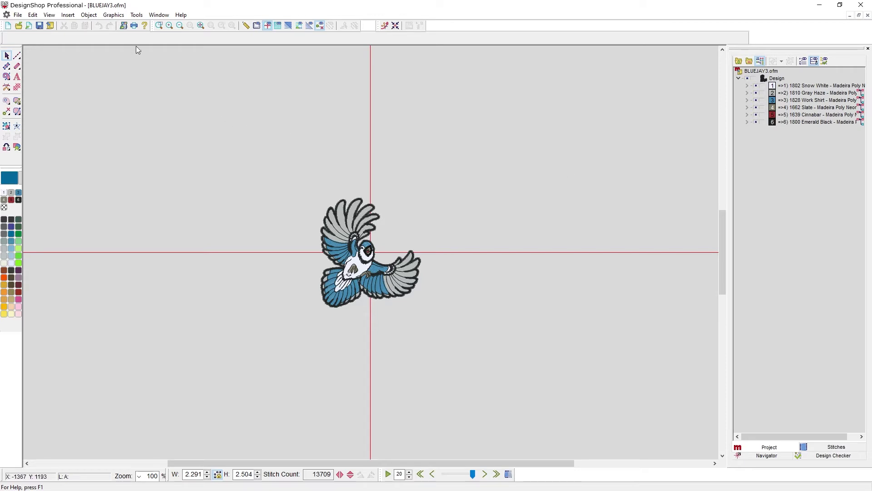
Open Tools > Options at the Preferences page and keep the icon size at Small.
click(136, 15)
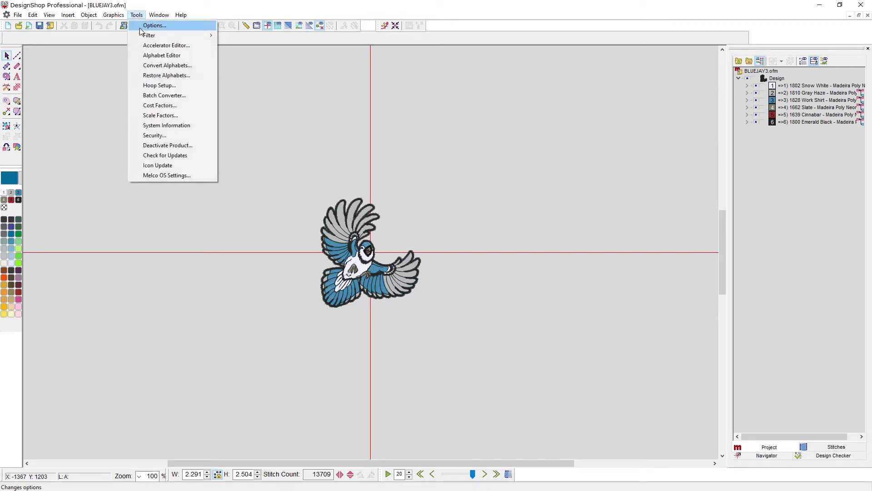
click(140, 28)
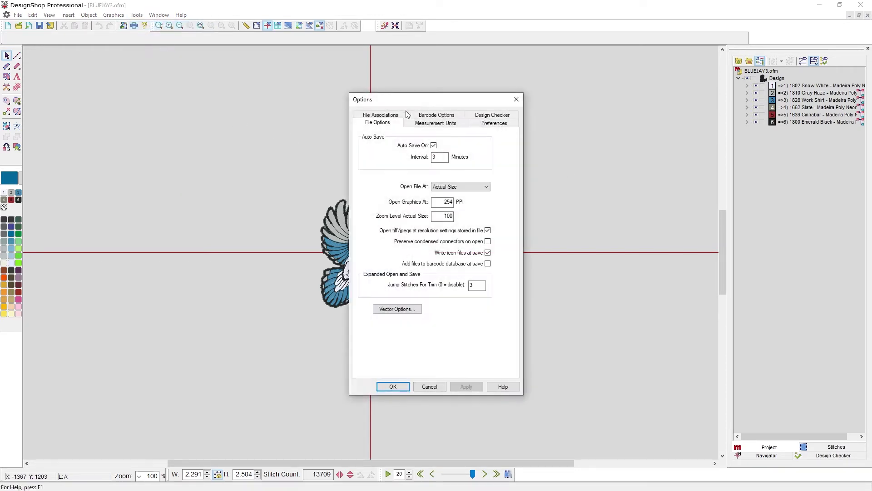
click(492, 123)
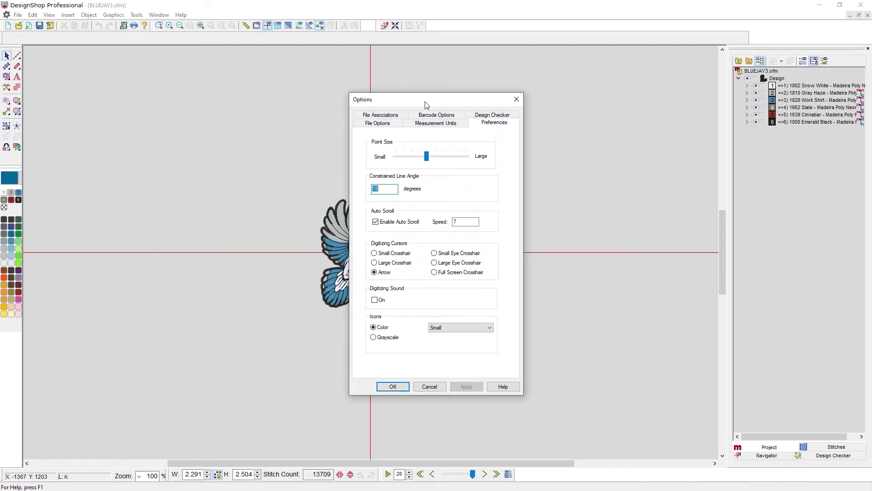
drag(427, 106, 542, 81)
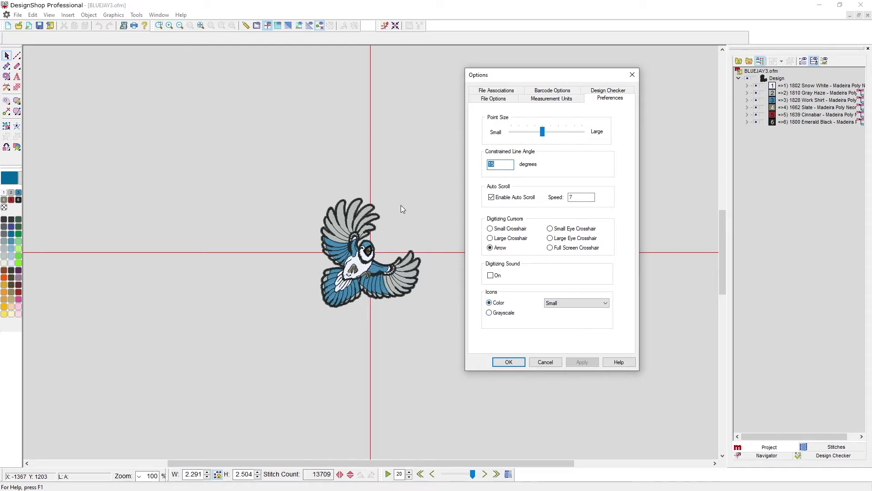
click(569, 308)
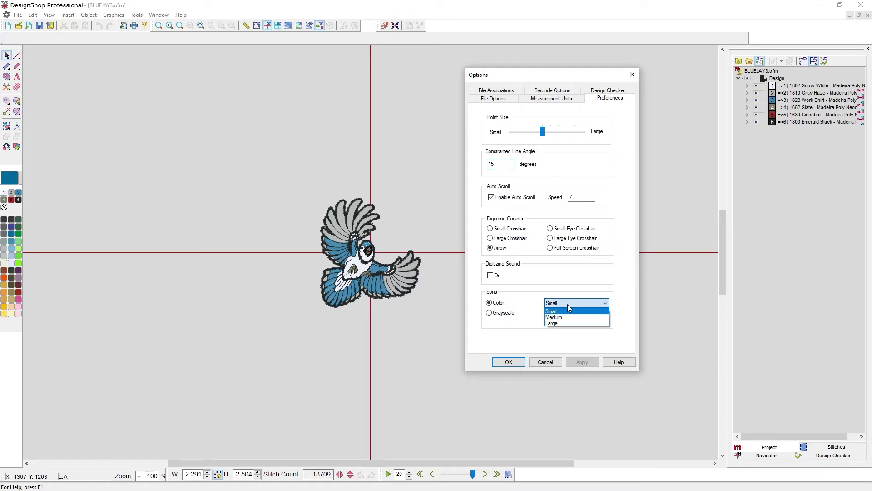
click(553, 310)
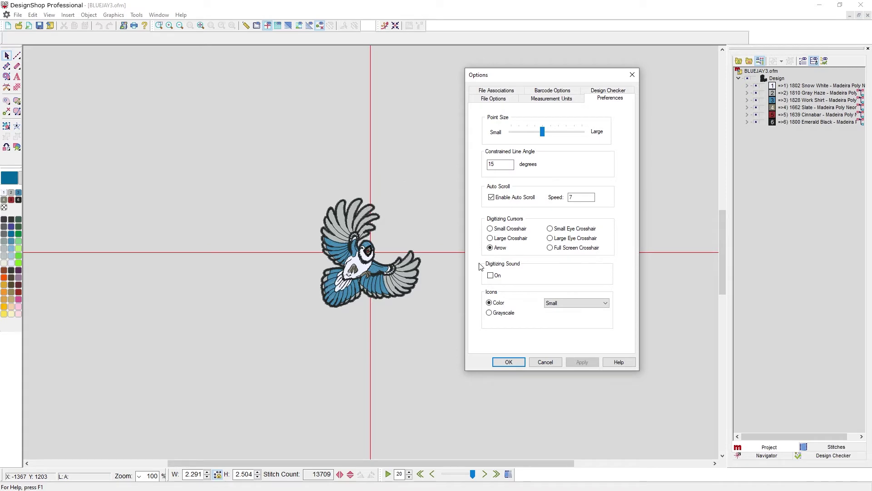
Turn on Digitizing Sound, then apply and confirm the options.
click(490, 276)
click(584, 363)
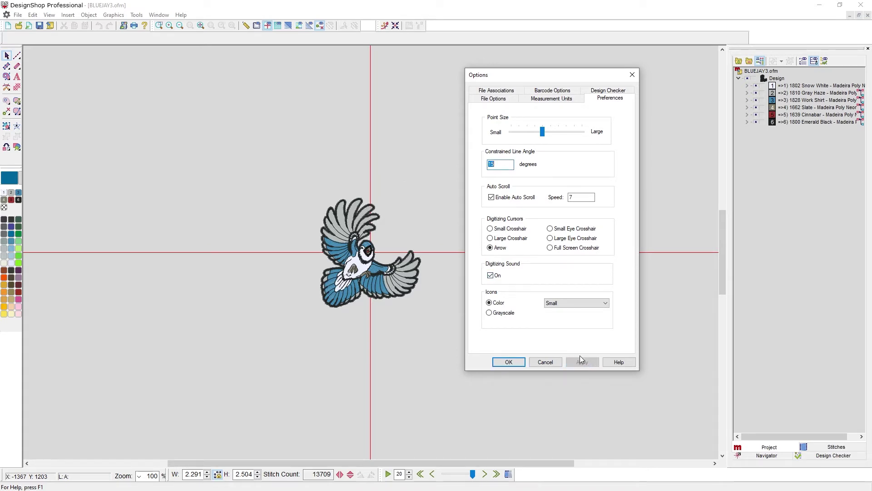
click(507, 362)
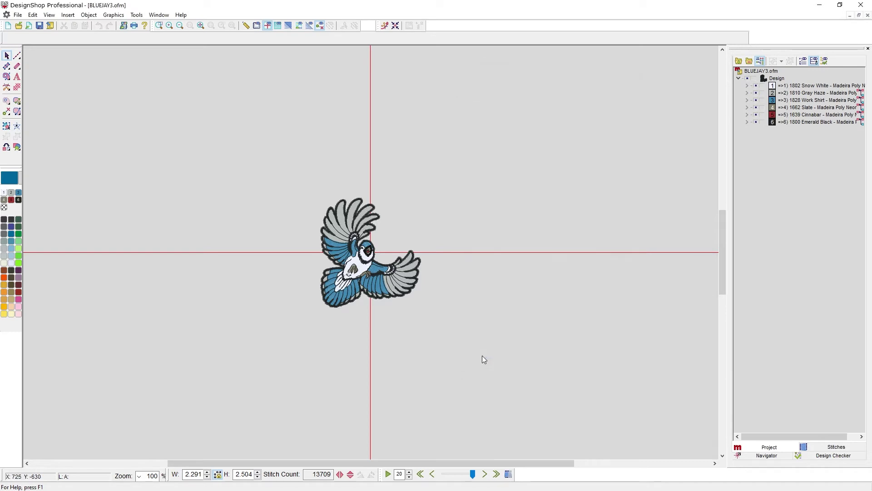
Digitize a five-point M-shaped walk stitch line beside the bluejay and finish it.
click(17, 55)
click(195, 223)
click(212, 124)
click(222, 214)
click(252, 111)
click(266, 199)
key(Return)
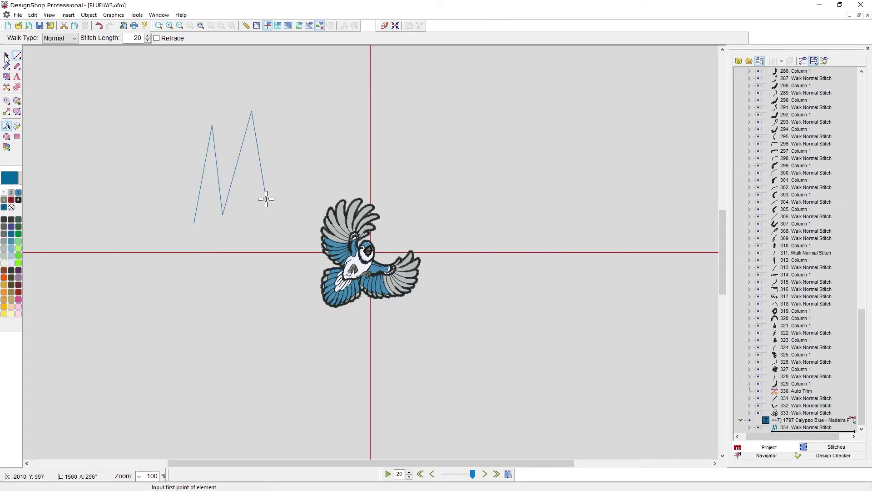
key(Escape)
Turn off Digitizing Sound in Options > Preferences and apply the change.
click(136, 15)
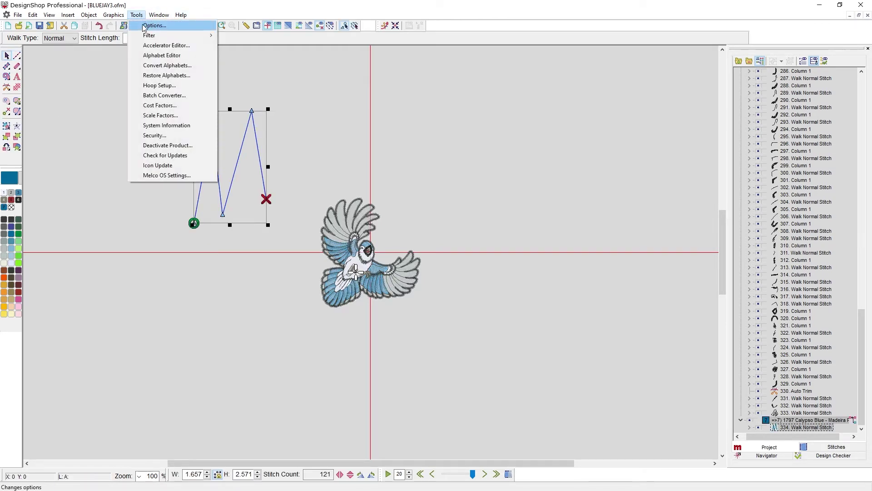
click(144, 26)
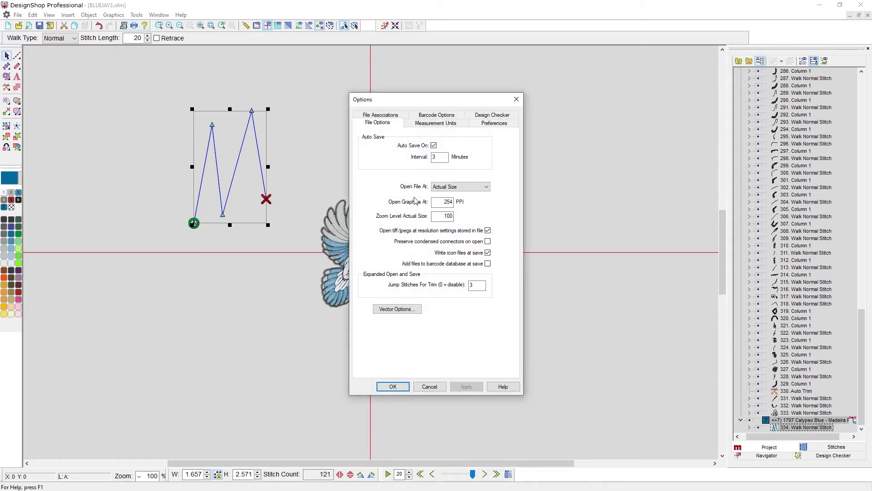
click(484, 125)
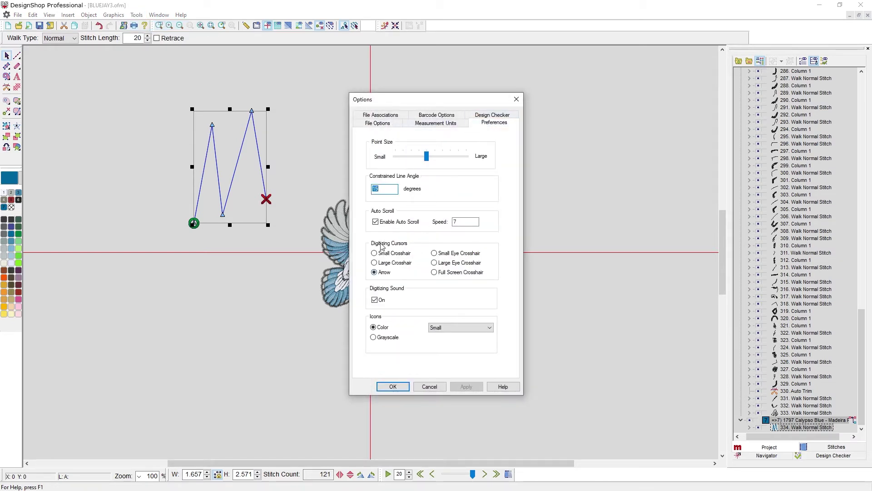
click(375, 299)
click(472, 389)
Set the digitizing cursor to Full Screen Crosshair, then apply and confirm.
drag(381, 104, 509, 62)
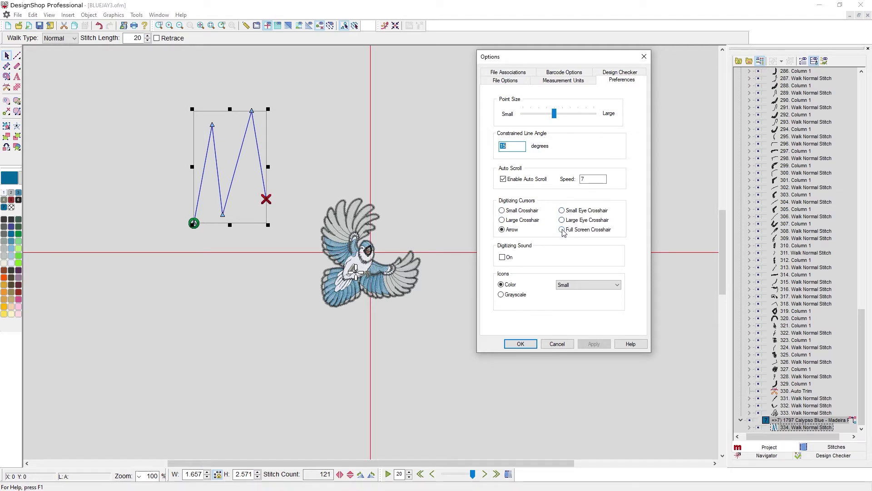
click(562, 230)
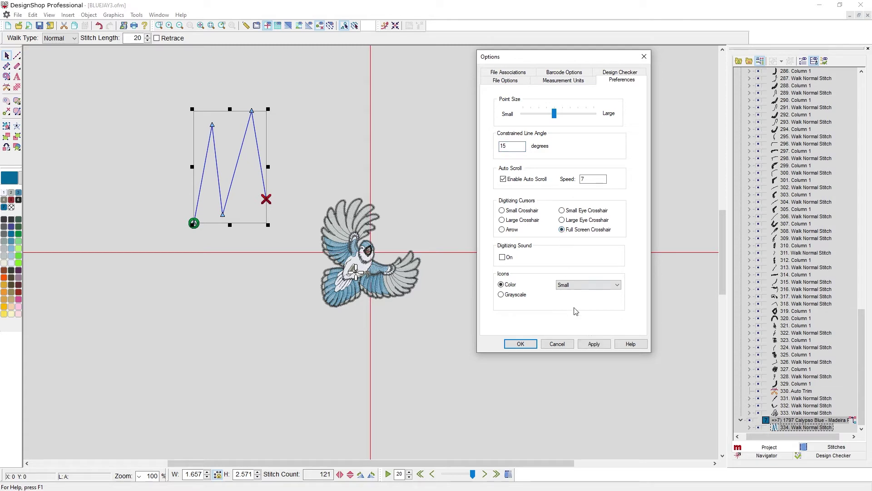
click(593, 344)
click(520, 344)
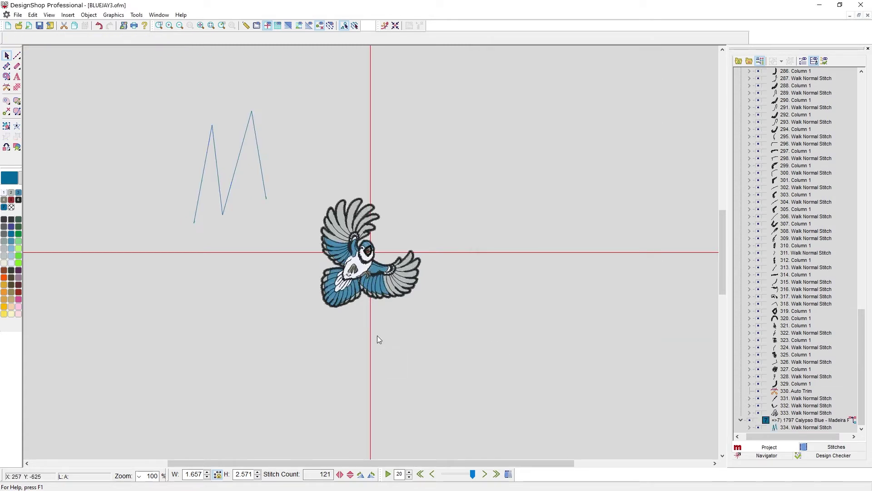
click(16, 55)
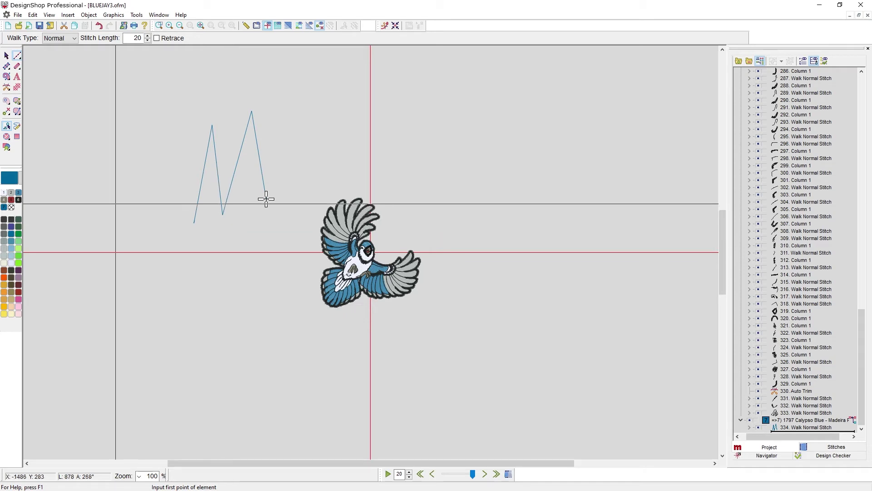
Return to the select tool and set the digitizing cursor to Arrow in Options > Preferences.
click(7, 55)
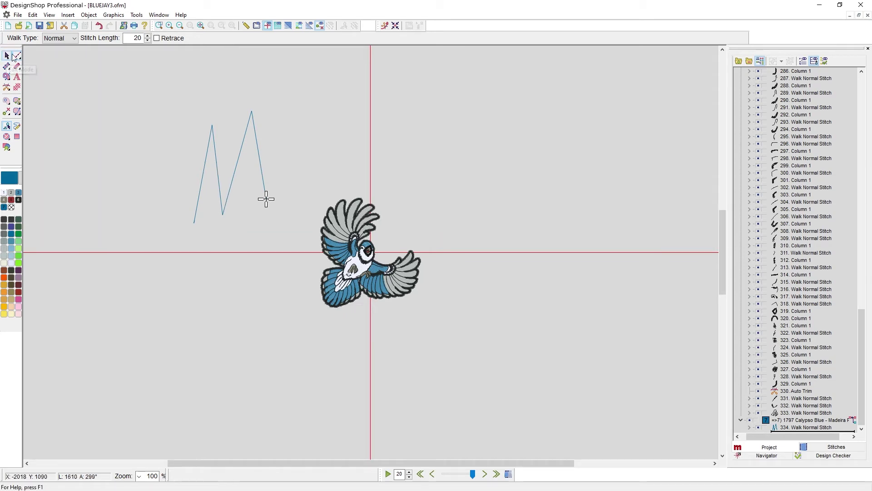
click(140, 17)
click(146, 24)
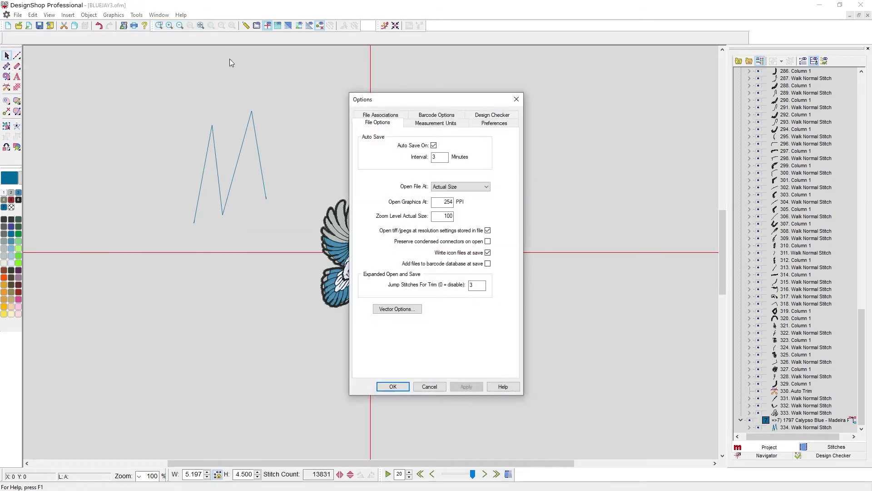
click(494, 122)
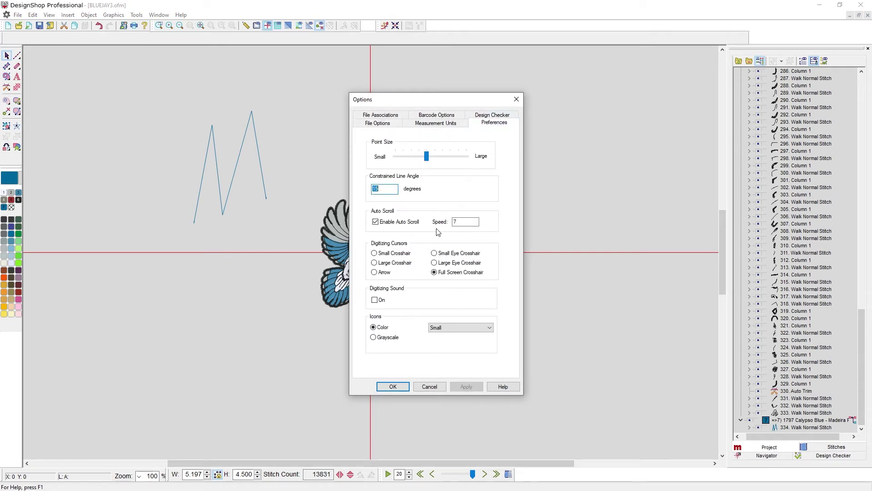
click(374, 272)
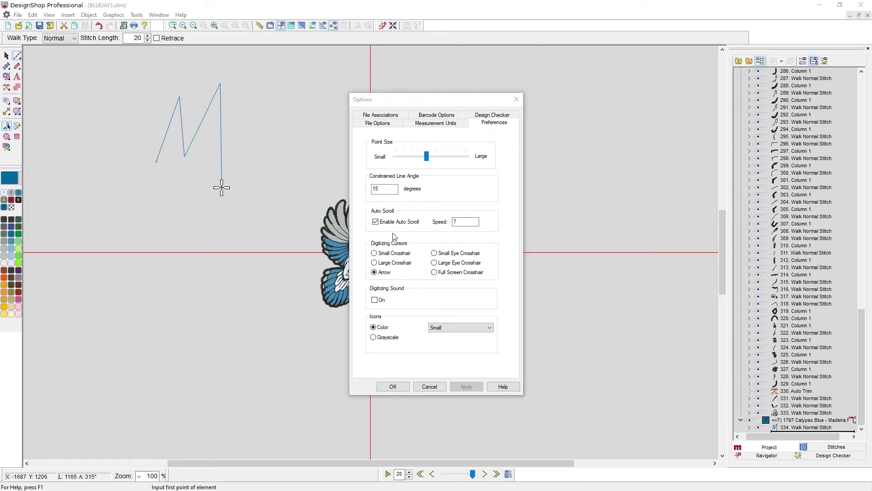
Close the options, then place walk stitch points and finish the M-shaped line.
click(389, 386)
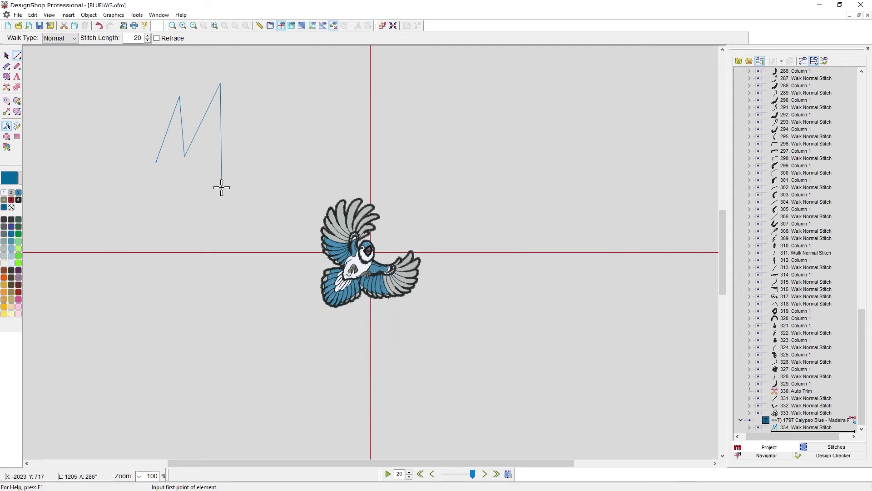
click(45, 130)
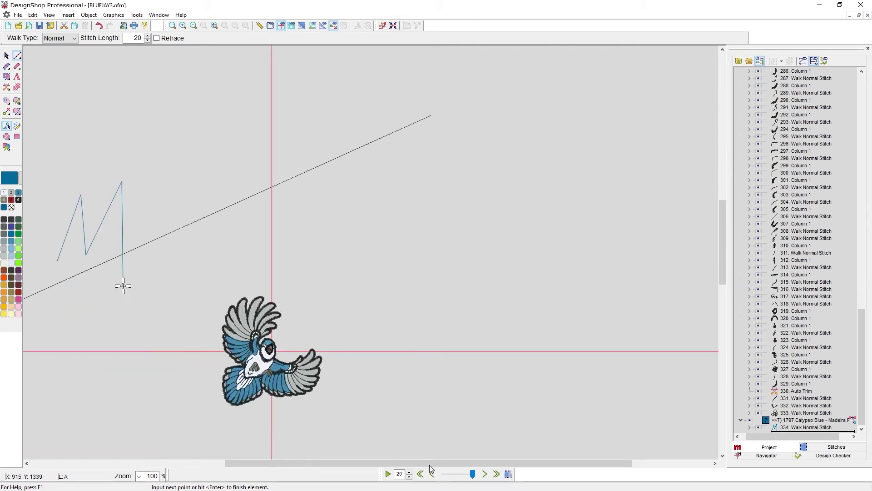
click(185, 255)
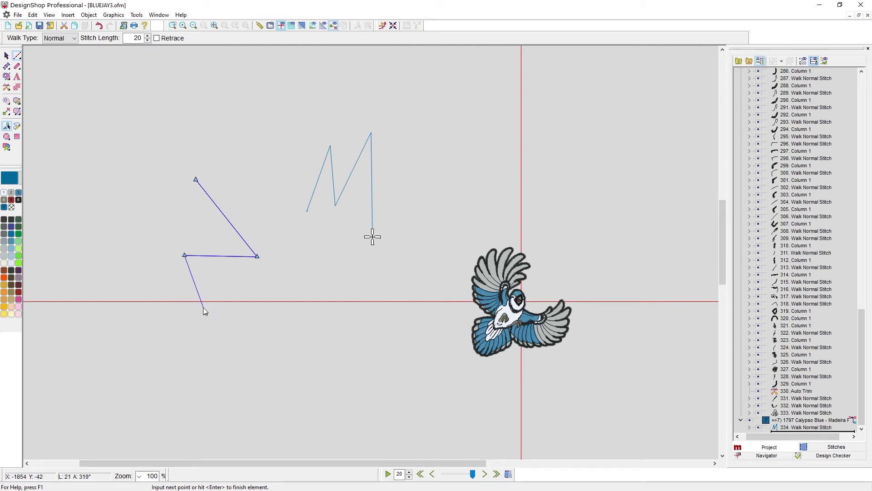
key(Escape)
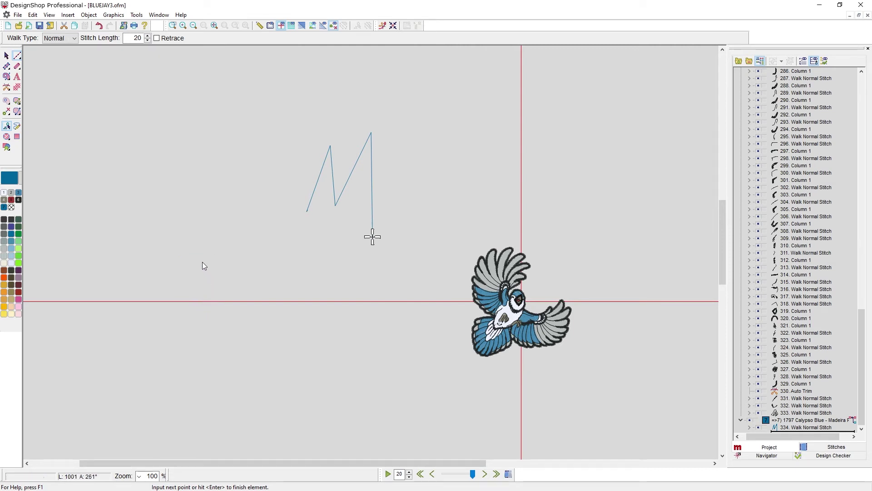
key(Return)
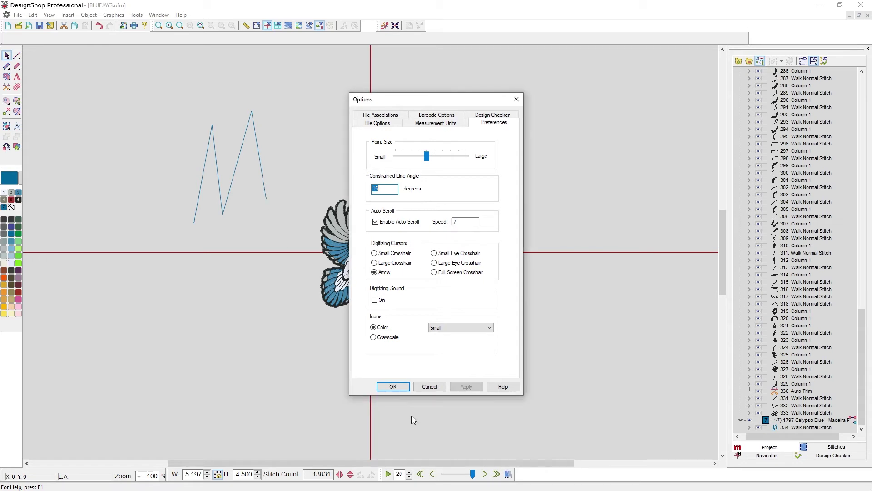
click(402, 388)
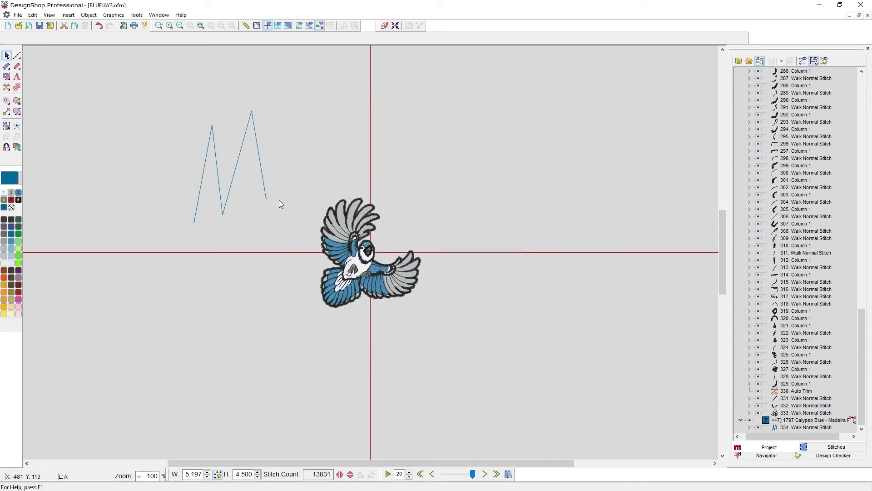
click(255, 132)
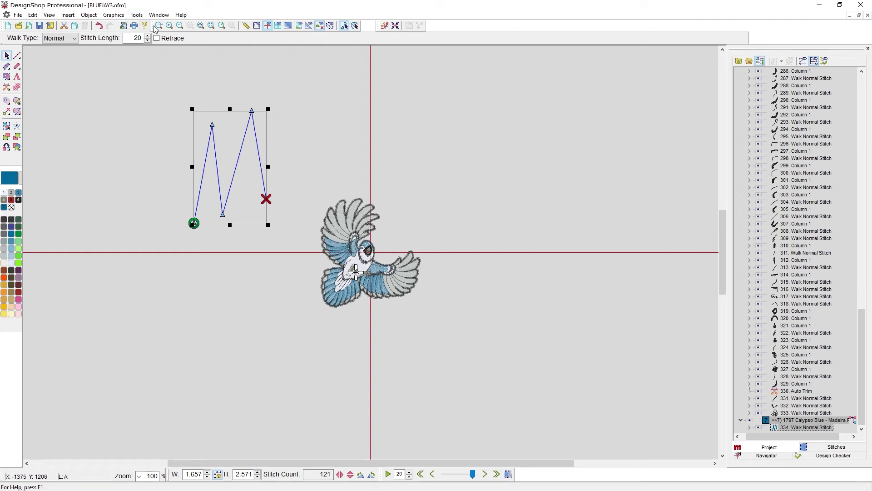
click(137, 14)
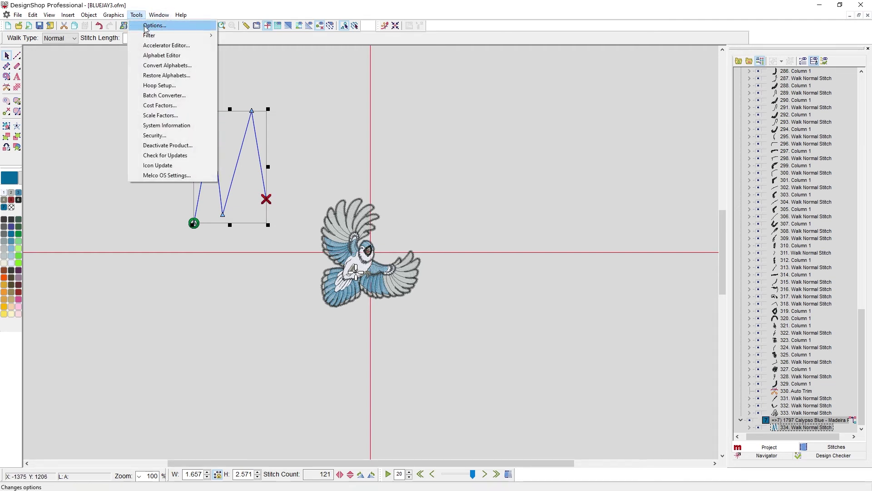
click(146, 25)
click(498, 123)
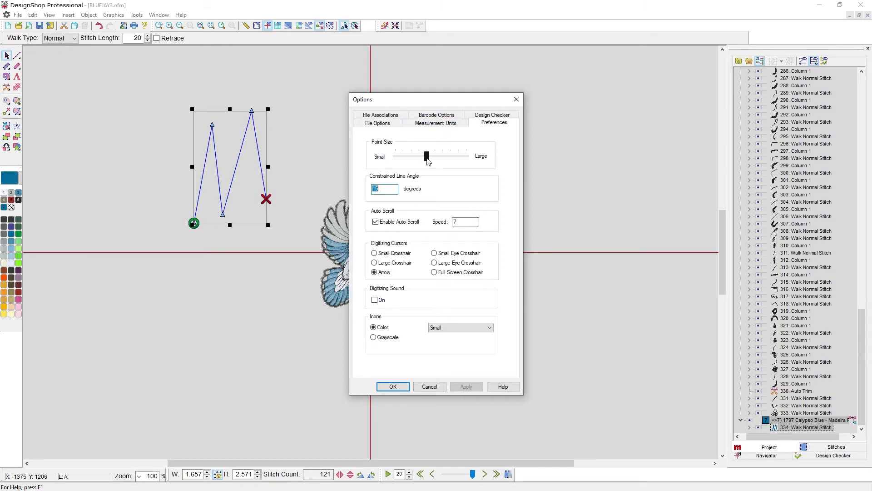
drag(428, 160, 467, 160)
click(470, 388)
drag(466, 156, 403, 163)
click(467, 386)
drag(399, 159, 433, 164)
click(467, 387)
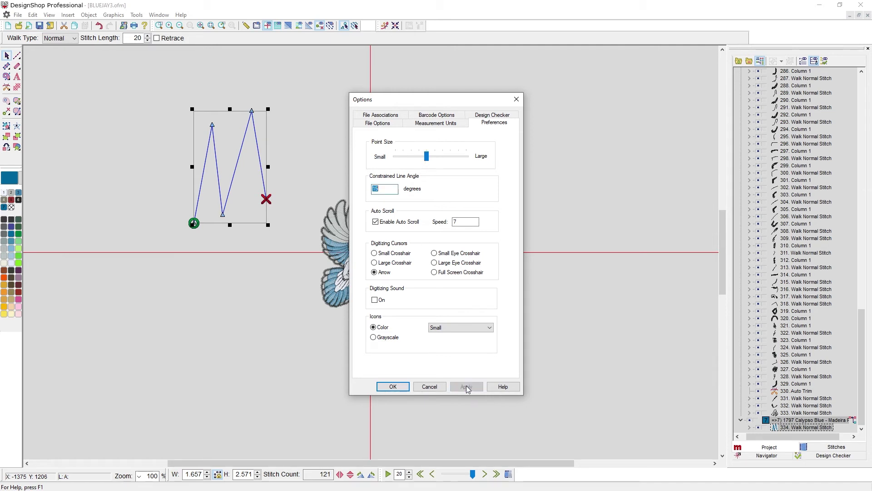
Confirm the point size settings, drag the M's bottom middle node lower, and view Design Checker options.
click(393, 387)
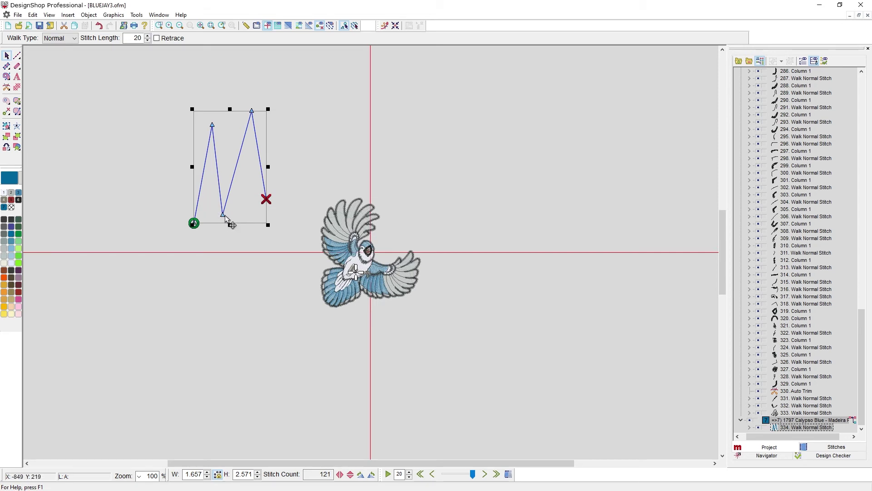
drag(225, 217, 230, 244)
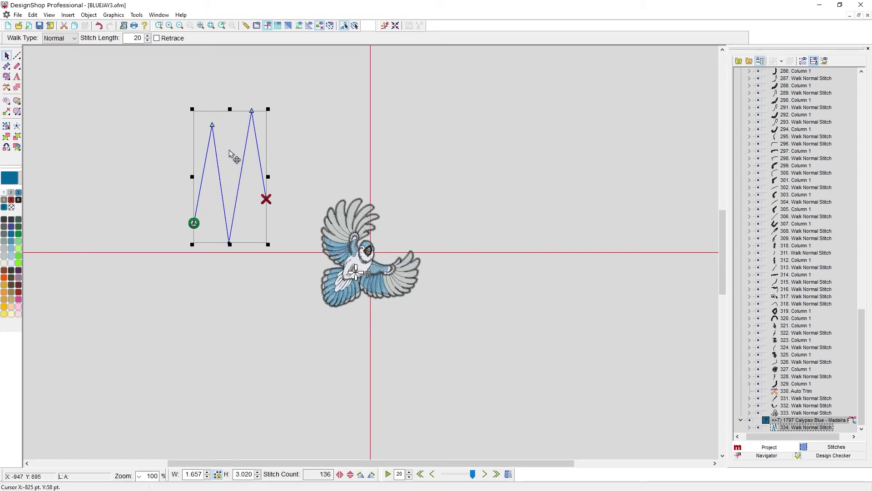
click(136, 15)
click(144, 27)
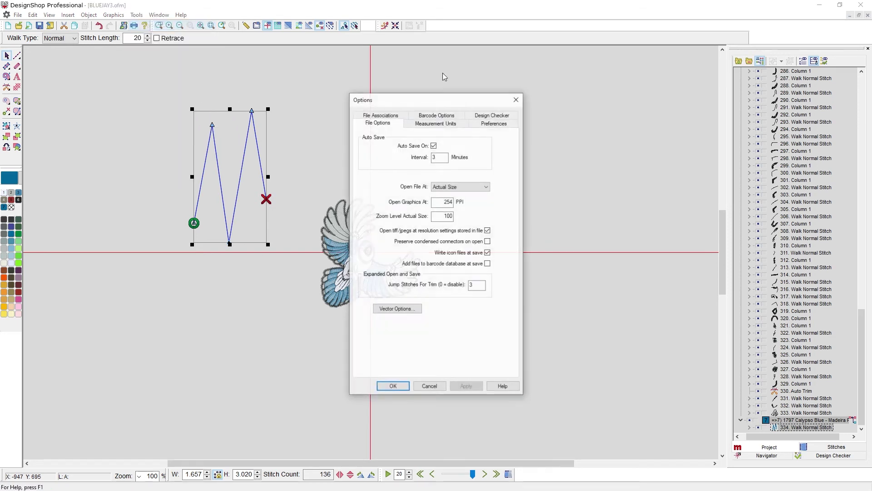
click(482, 128)
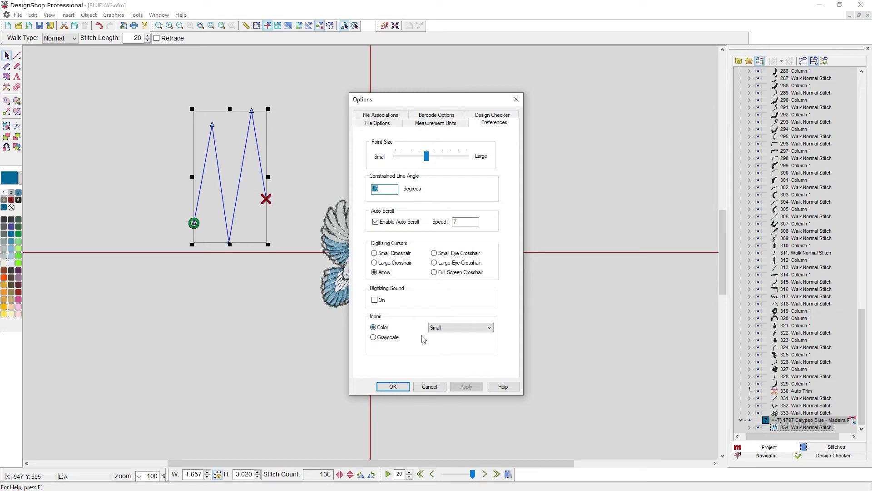
click(500, 117)
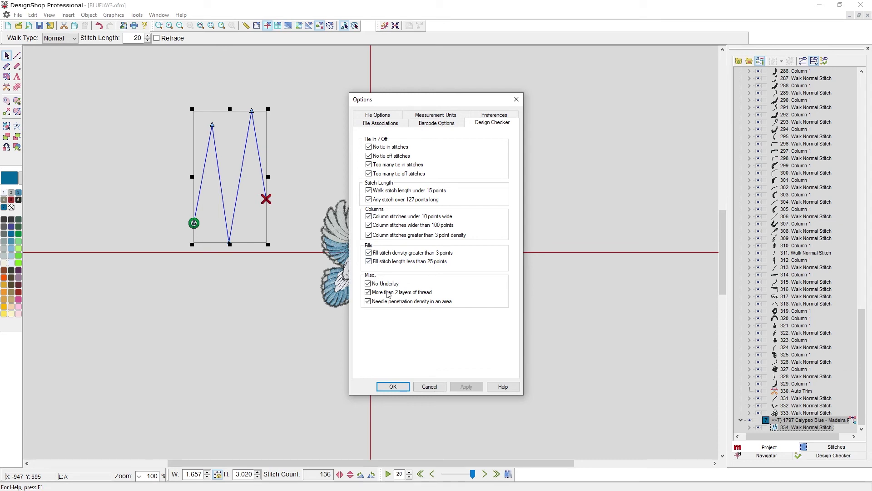
Set Measurement Units to inches for Design Size and cm for Hoops, and apply.
click(393, 387)
click(137, 15)
click(137, 15)
click(138, 15)
click(146, 27)
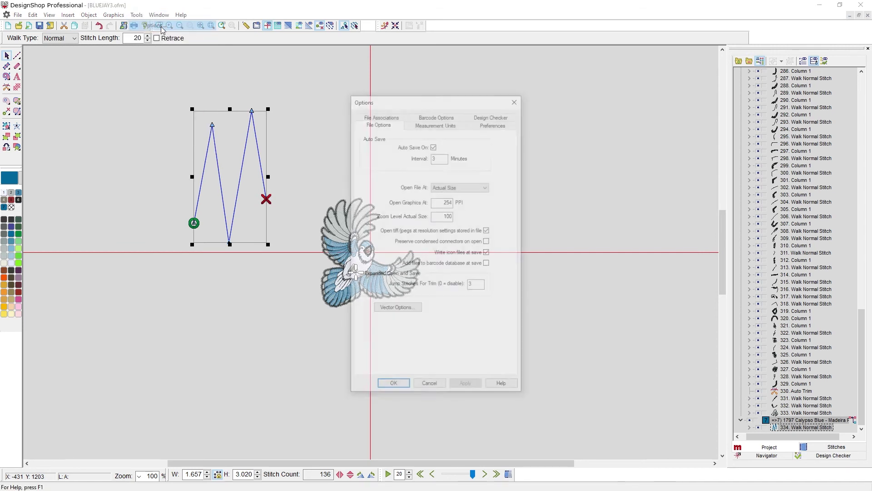
click(437, 128)
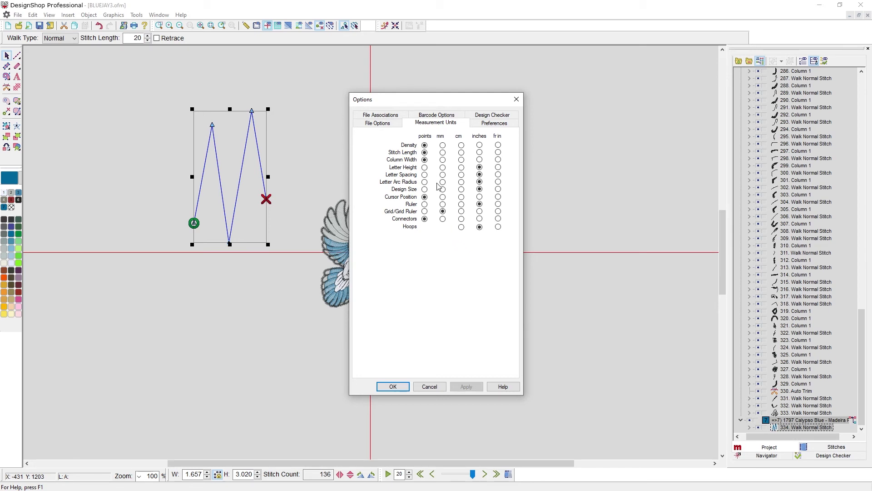
click(480, 190)
click(461, 227)
click(471, 387)
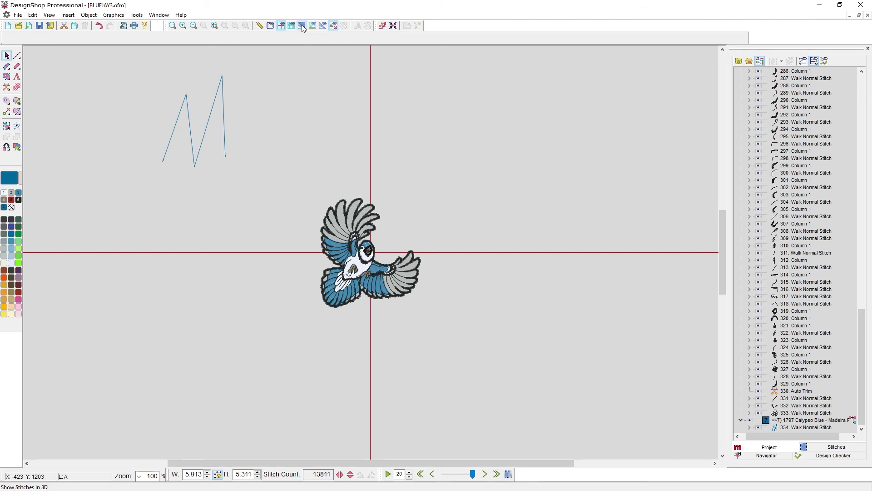
In the Accelerator Editor, add key 3 as an extra shortcut for Show Stitches in 3D.
click(137, 14)
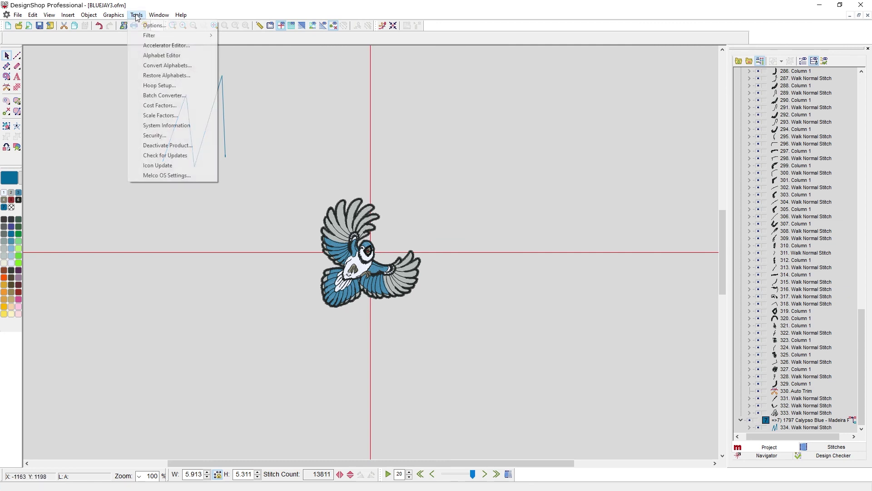
click(145, 46)
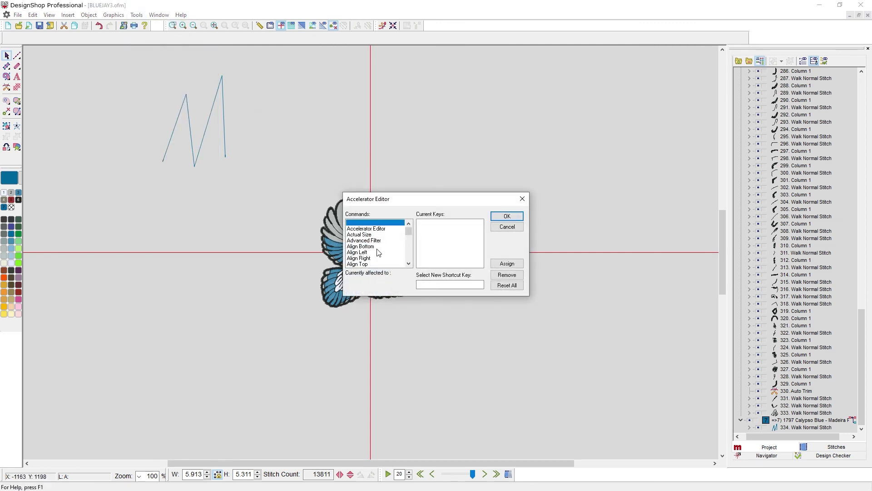
key(s)
key(h)
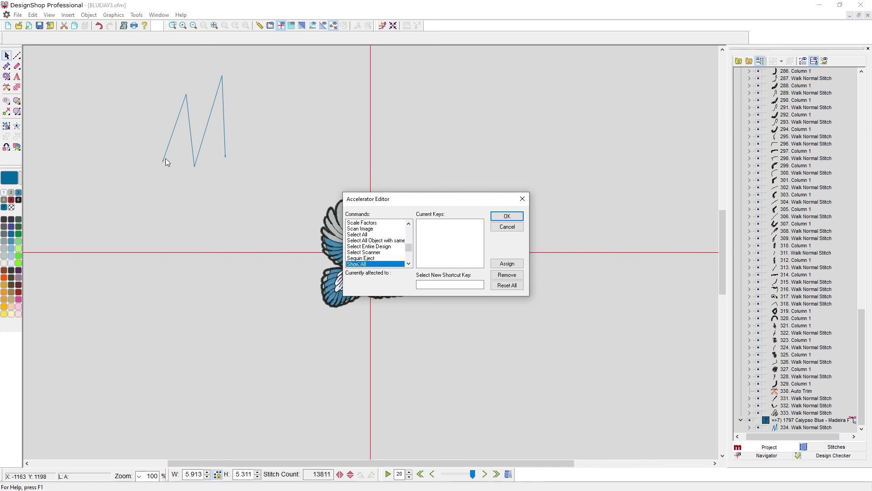
scroll(381, 247, down, 2)
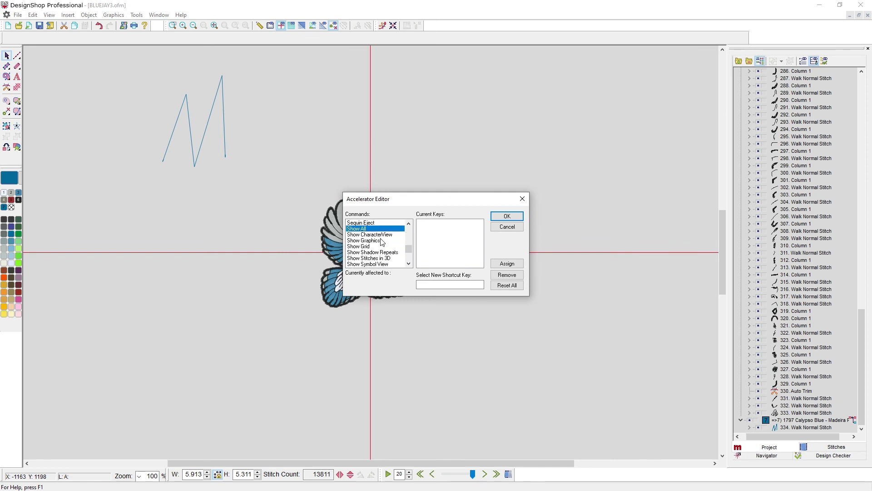
click(380, 258)
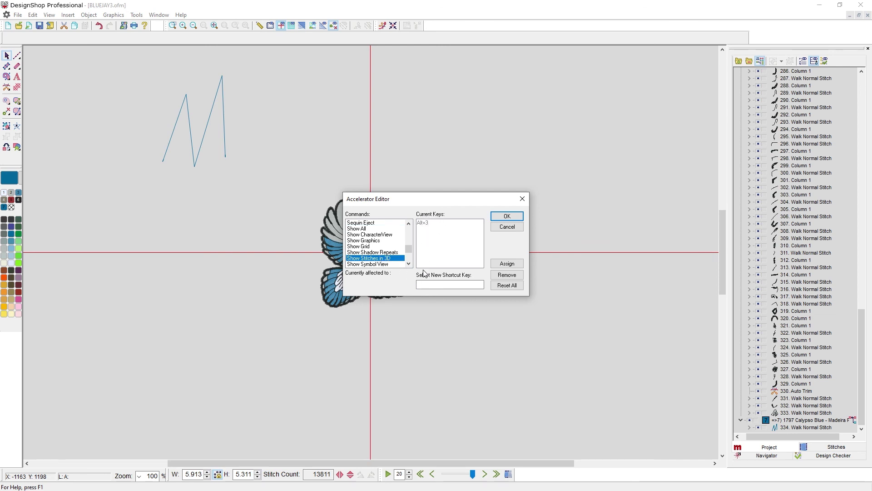
click(425, 283)
click(507, 263)
click(512, 216)
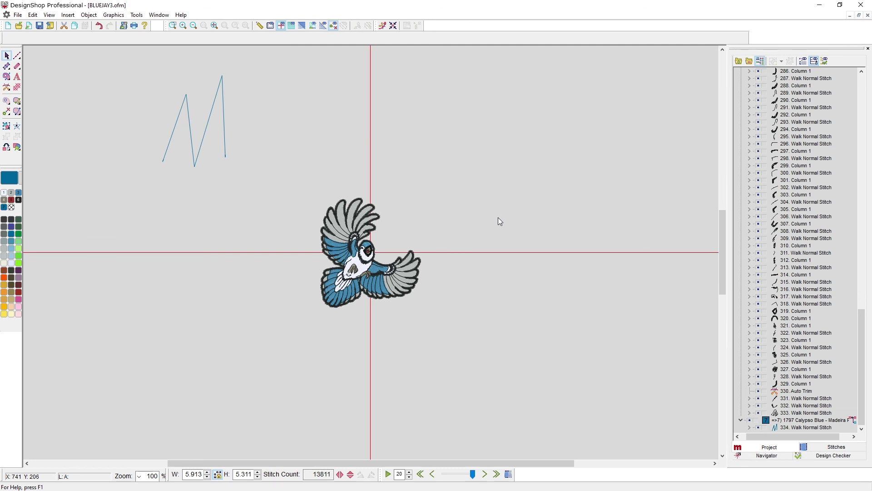
Use the new 3 shortcut to render the bluejay and M walk line as 3D stitches.
key(3)
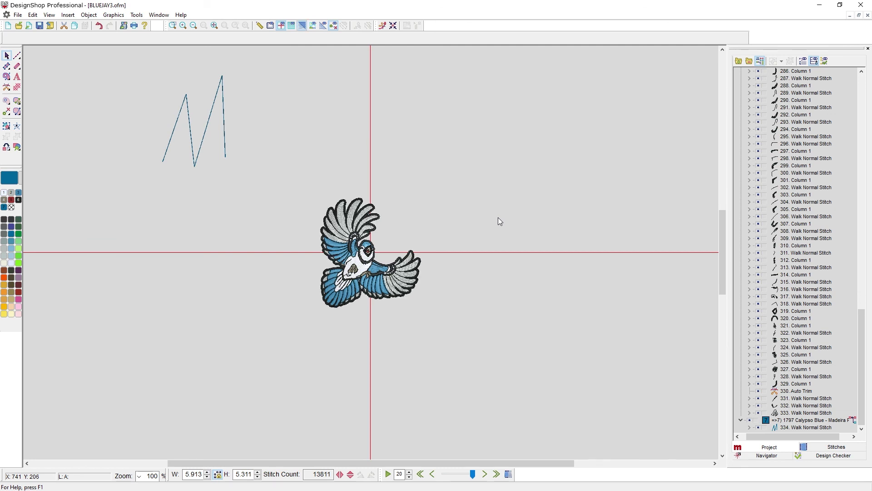